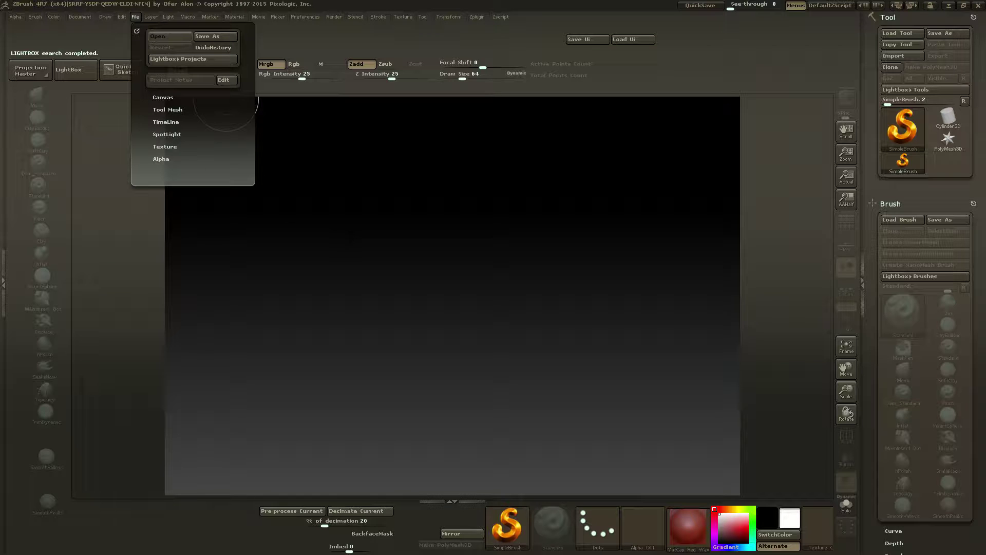
Open the Robicomplet robot project so the cartoon robot appears on the canvas.
left_click(411, 263)
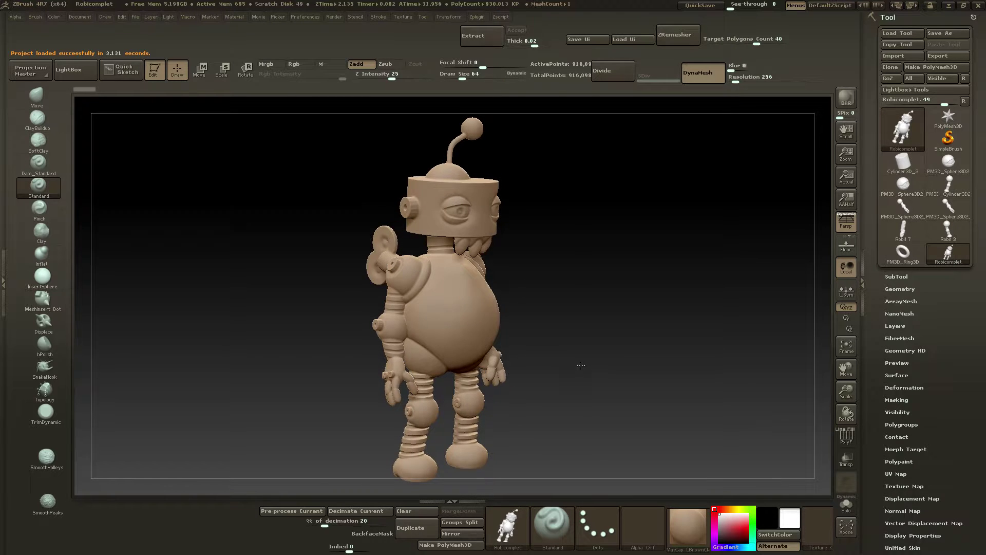
mouse_move(569, 365)
left_mouse_down()
mouse_move(580, 370)
mouse_move(527, 369)
mouse_move(609, 362)
left_mouse_up()
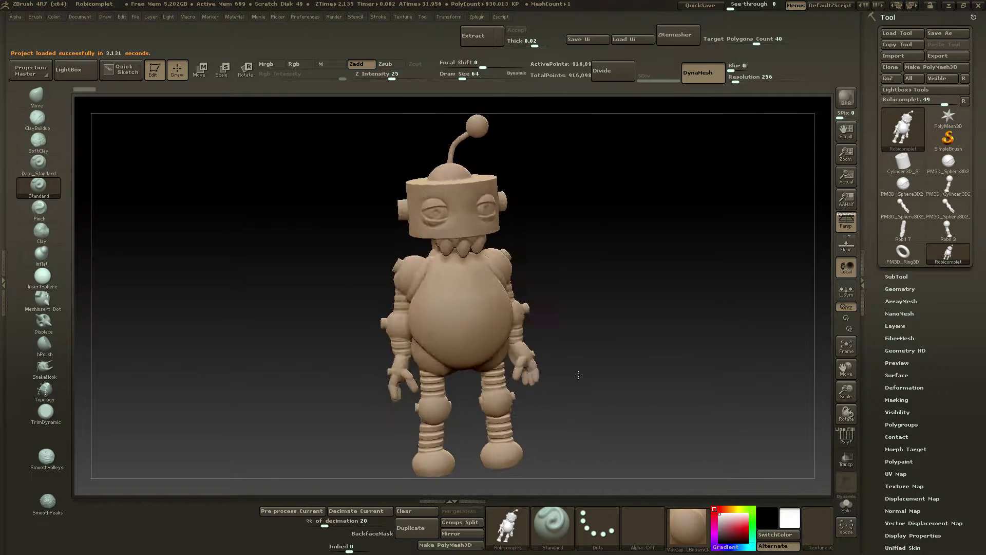
mouse_move(365, 362)
left_mouse_down()
mouse_move(400, 396)
mouse_move(348, 367)
mouse_move(552, 352)
mouse_move(529, 354)
left_mouse_up()
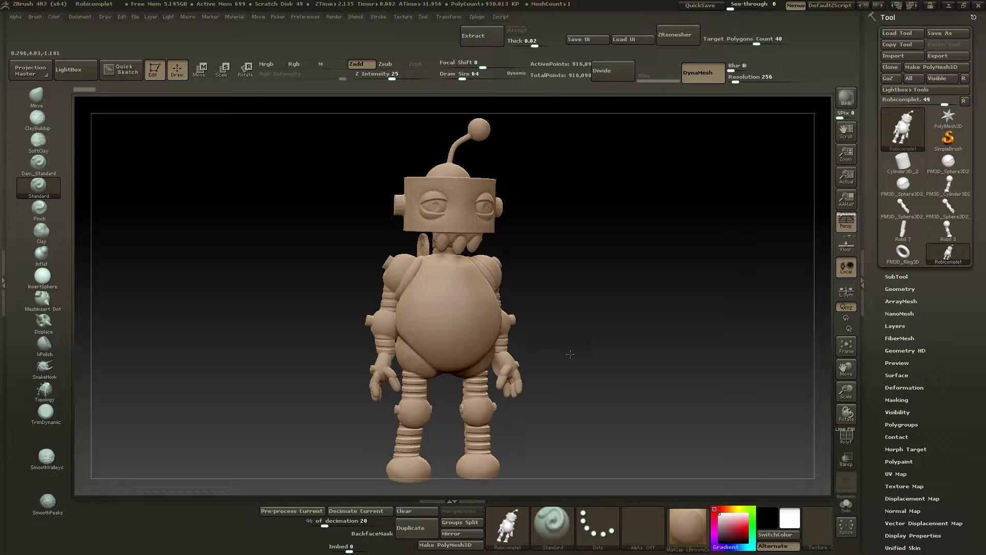
left_click(847, 319)
left_click(847, 291)
left_click_drag(574, 314, 562, 320)
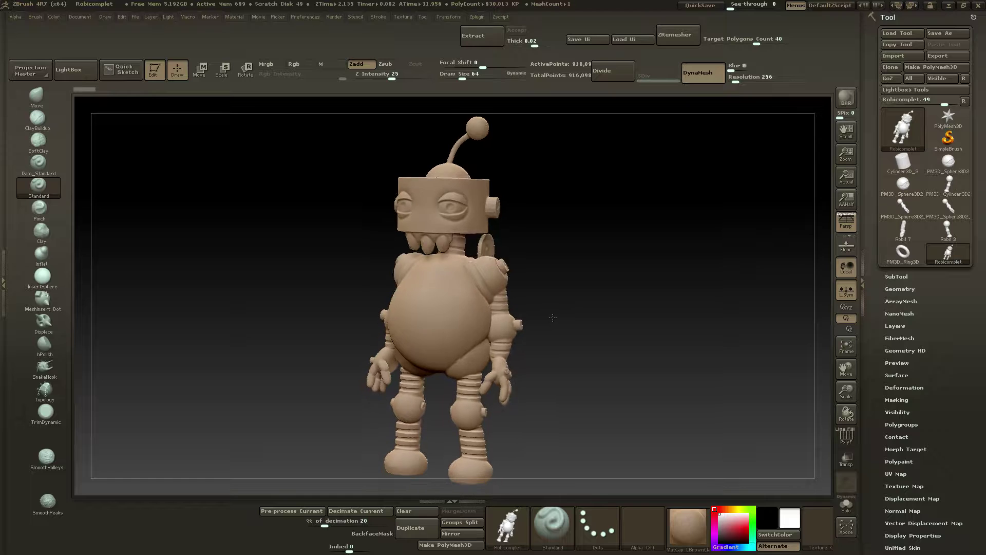
mouse_move(566, 320)
left_mouse_down()
mouse_move(611, 352)
mouse_move(555, 350)
mouse_move(578, 361)
mouse_move(637, 354)
left_mouse_up()
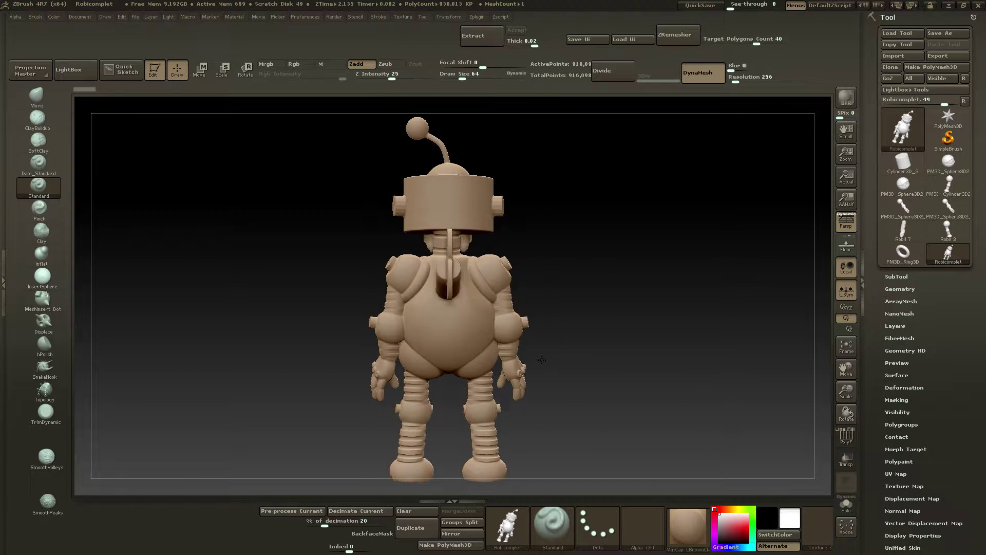
left_click_drag(562, 361, 598, 391)
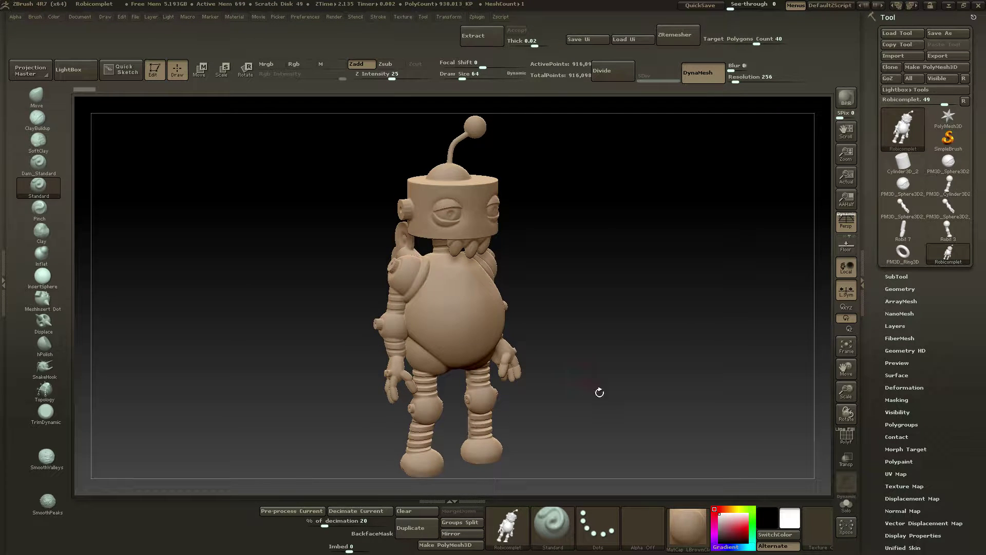
left_click(685, 524)
Preview the robot in MatCap Gray, then MatCap GreenRoma.
left_click(767, 287)
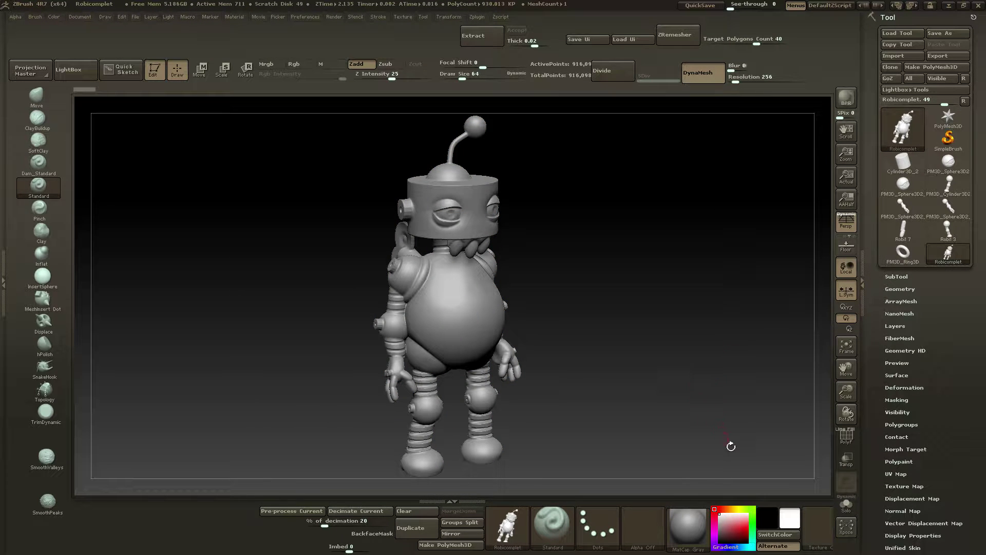
left_click(689, 514)
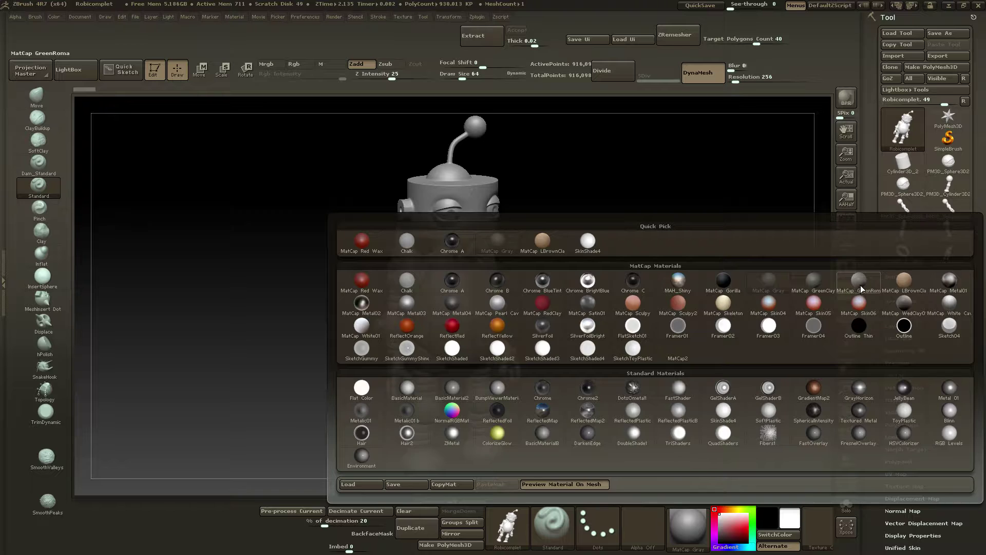
left_click(859, 283)
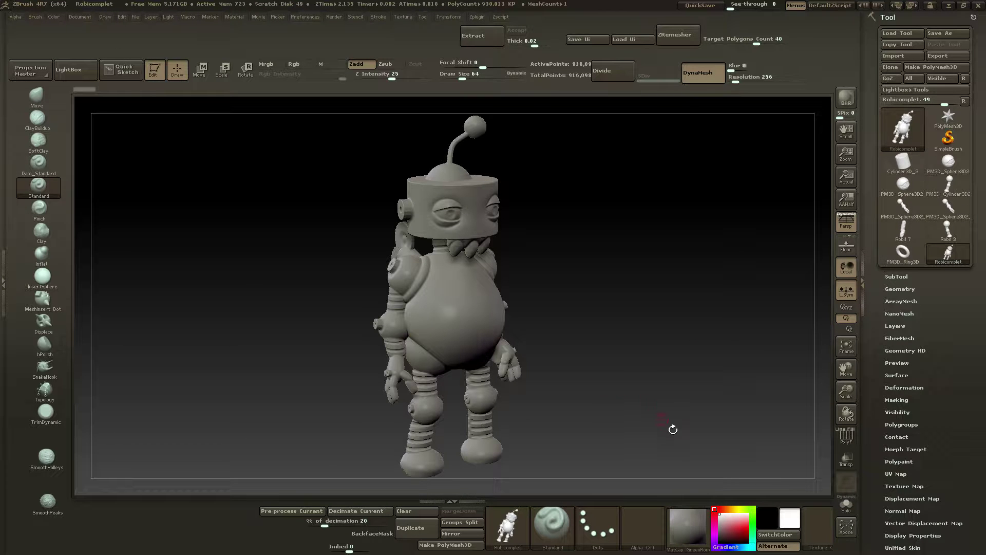
left_click(686, 519)
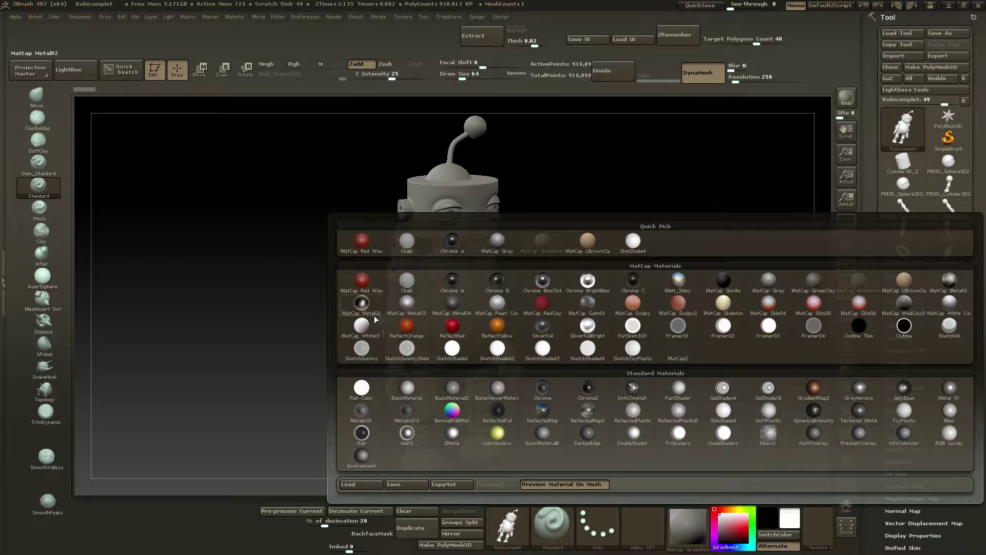
Try MatCap White01 from a front view, then settle on FlatSketch01.
left_click(362, 327)
mouse_move(570, 387)
left_mouse_down()
mouse_move(543, 378)
mouse_move(649, 428)
left_mouse_up()
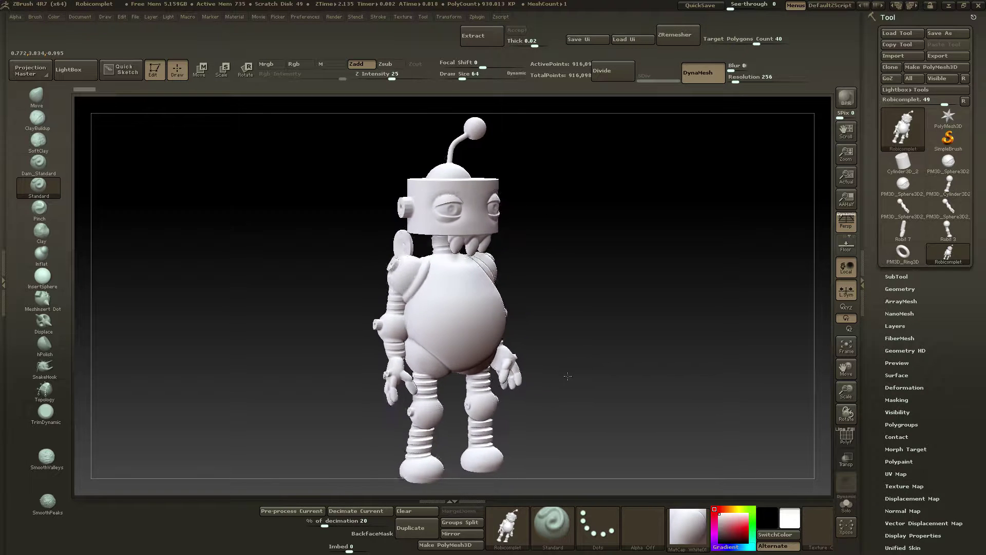
left_click(688, 531)
left_click(644, 338)
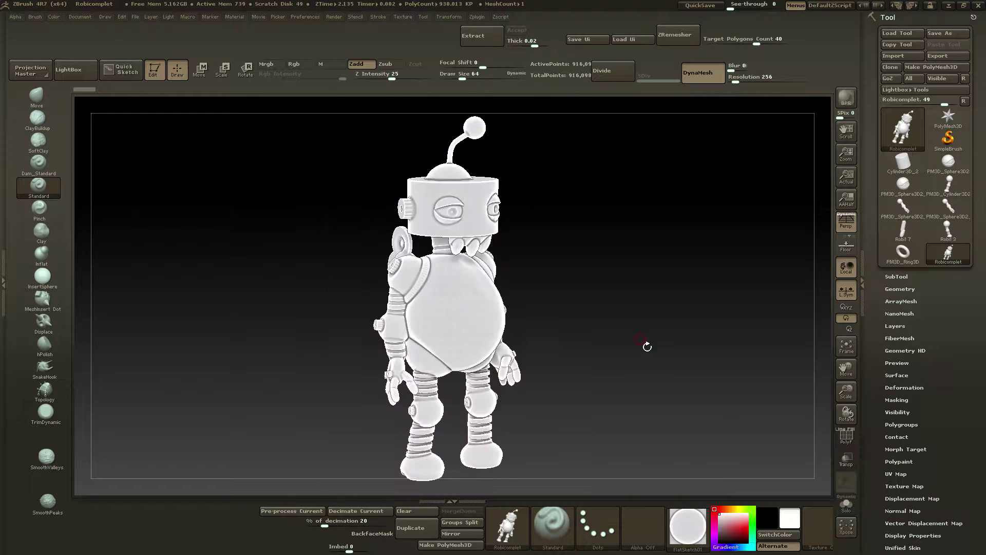
left_click(690, 525)
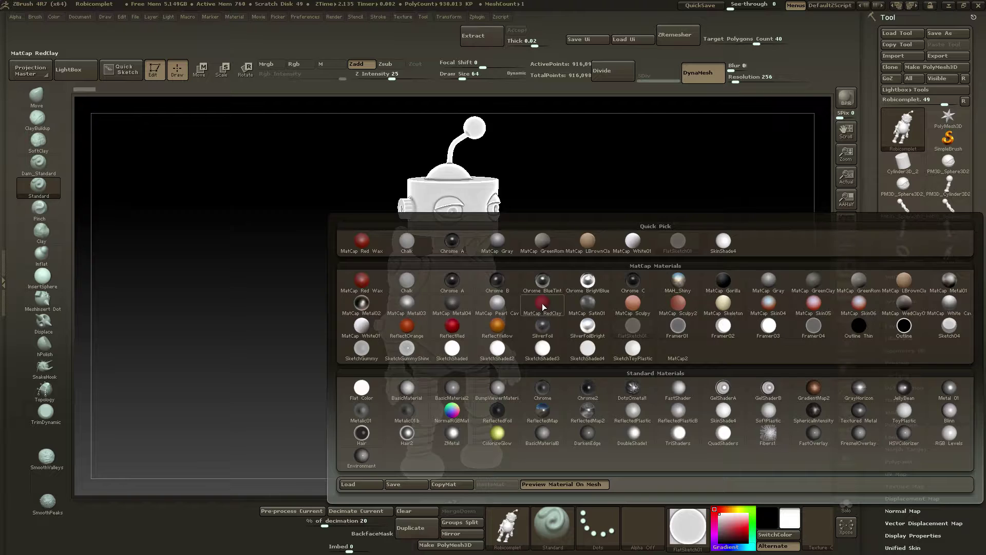
Preview the robot in MatCap RedClay, then MatCap Sculpy.
left_click(542, 304)
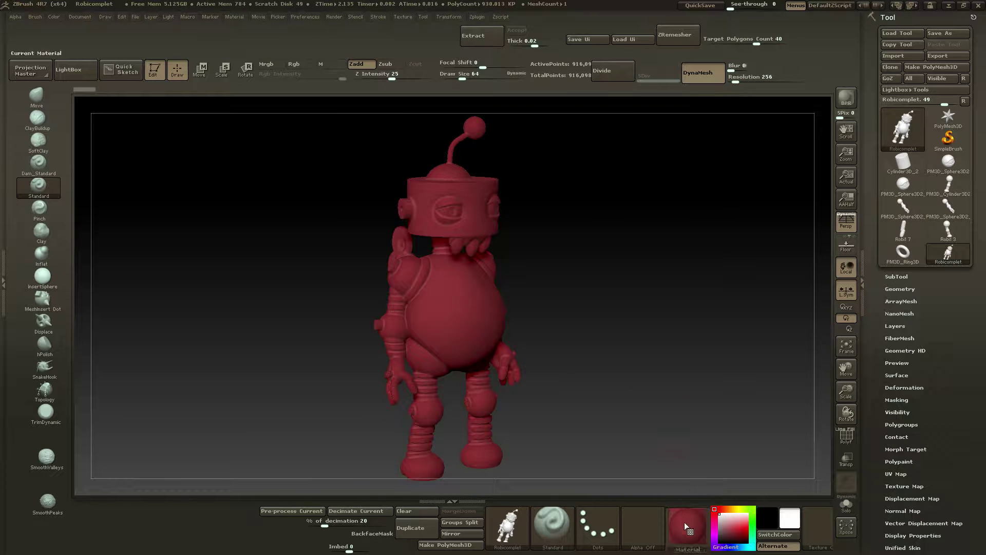
left_click(685, 520)
left_click(649, 319)
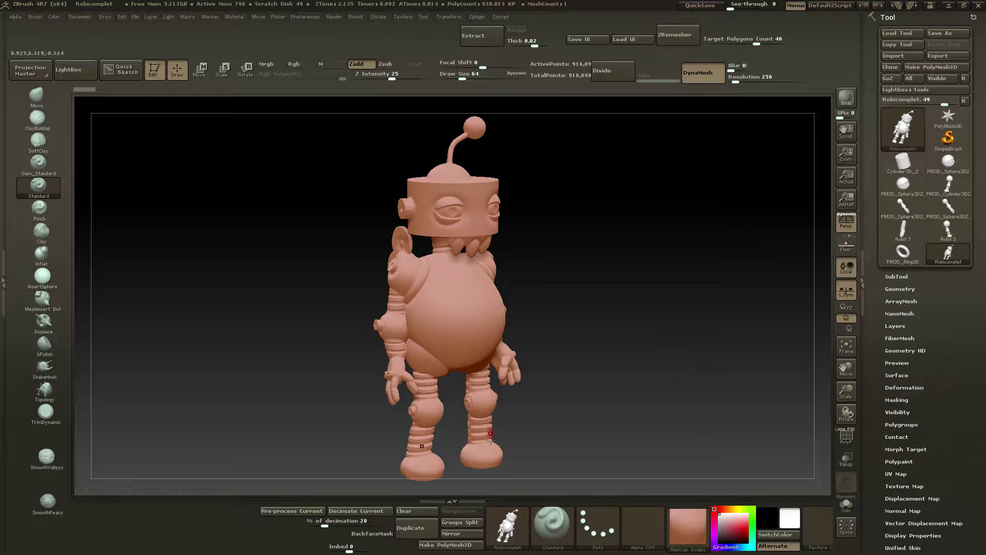
left_click(695, 529)
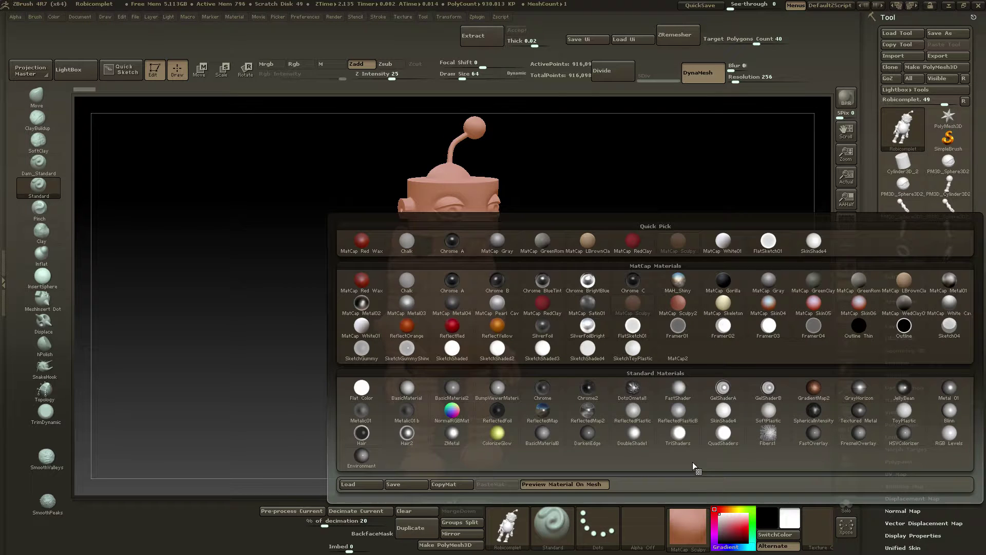
Try MatCap Sculpy2, then apply MatCap Skeleton and view the robot's left side.
left_click(688, 305)
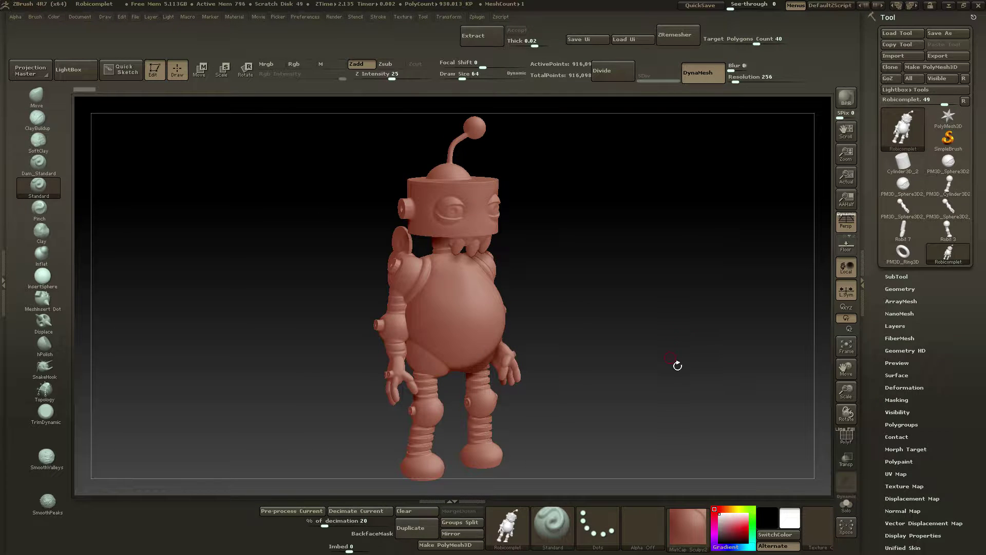
left_click_drag(609, 379, 640, 414)
left_click(672, 509)
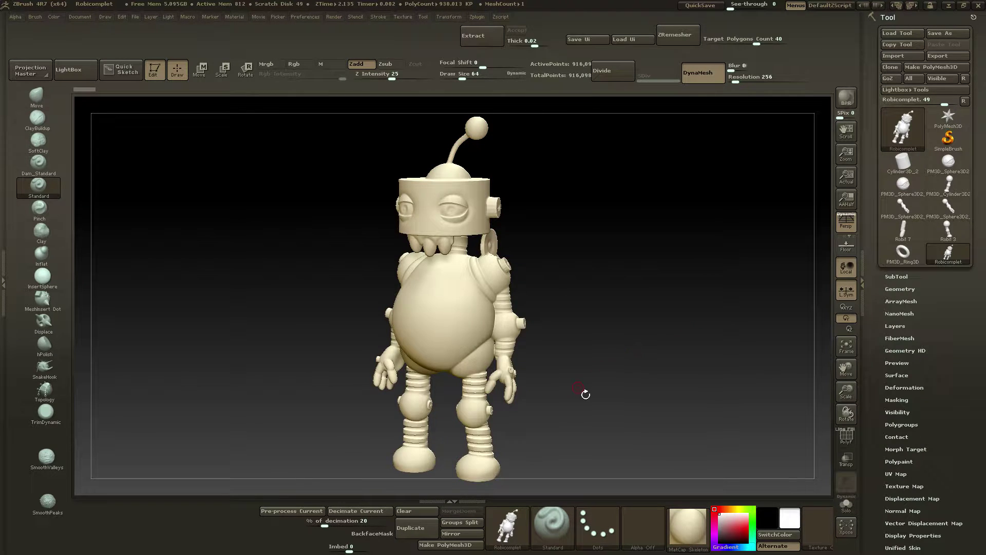
mouse_move(582, 372)
left_mouse_down()
mouse_move(622, 379)
mouse_move(621, 370)
left_mouse_up()
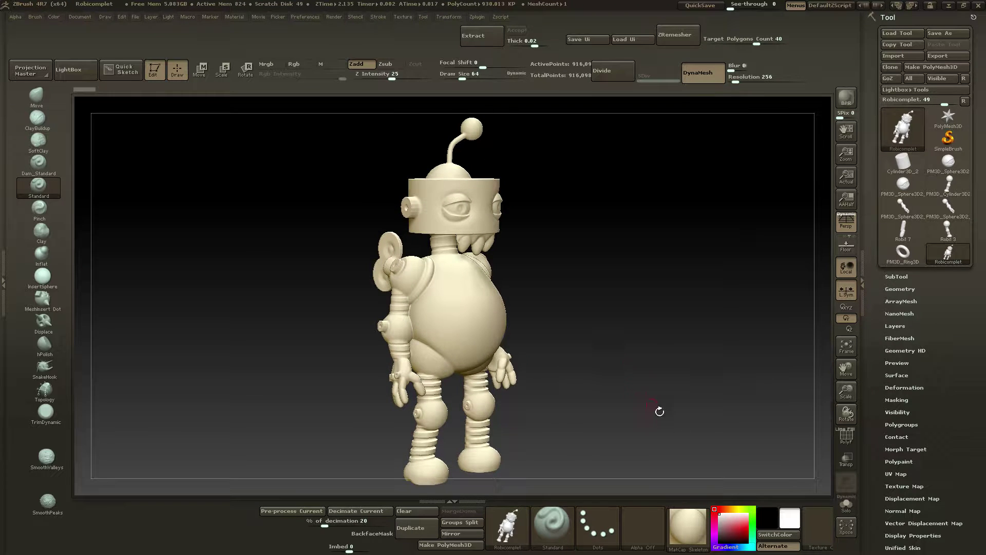
left_click(689, 525)
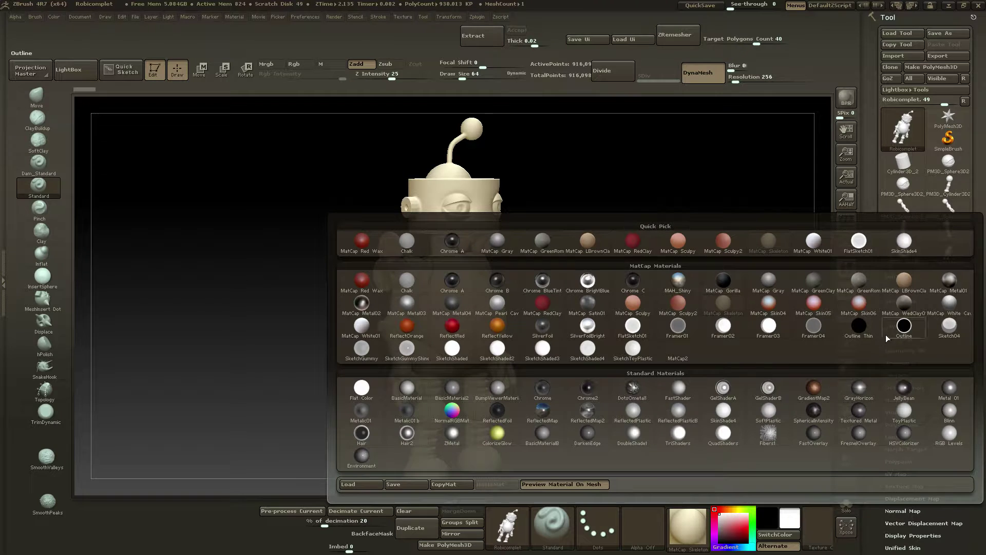
Preview the robot in MatCap WedClay01 from the front, then MatCap White Cavity.
left_click(907, 310)
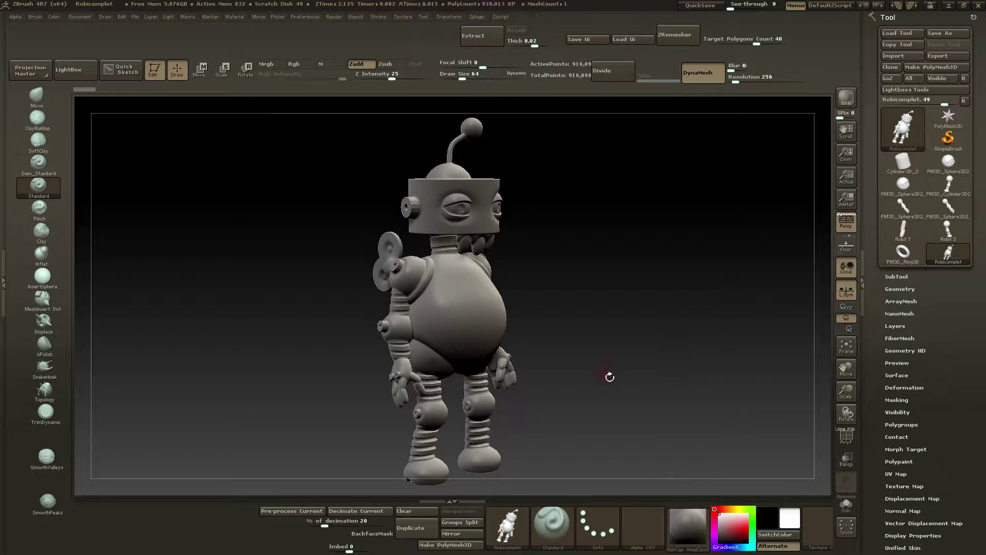
left_click_drag(598, 374, 631, 428)
left_click(682, 528)
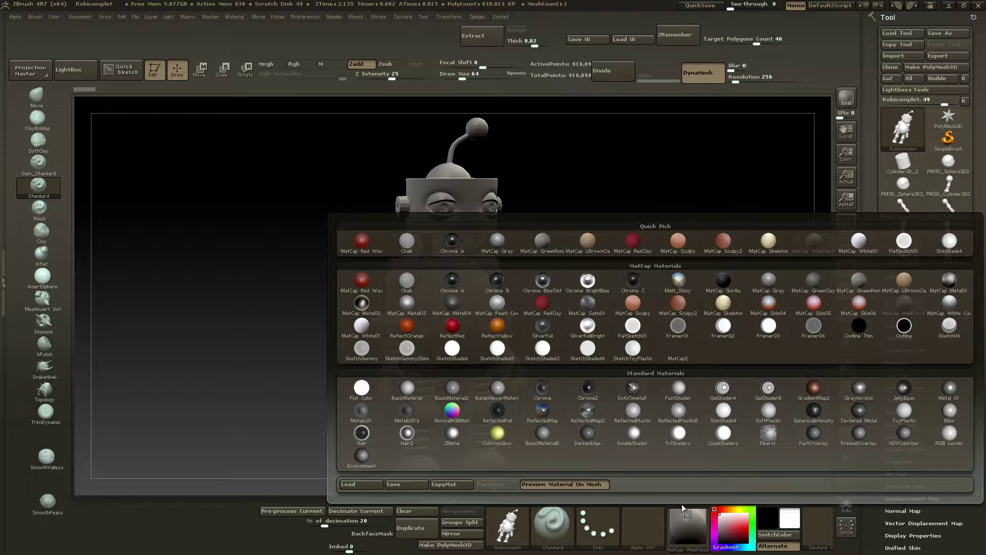
left_click(945, 308)
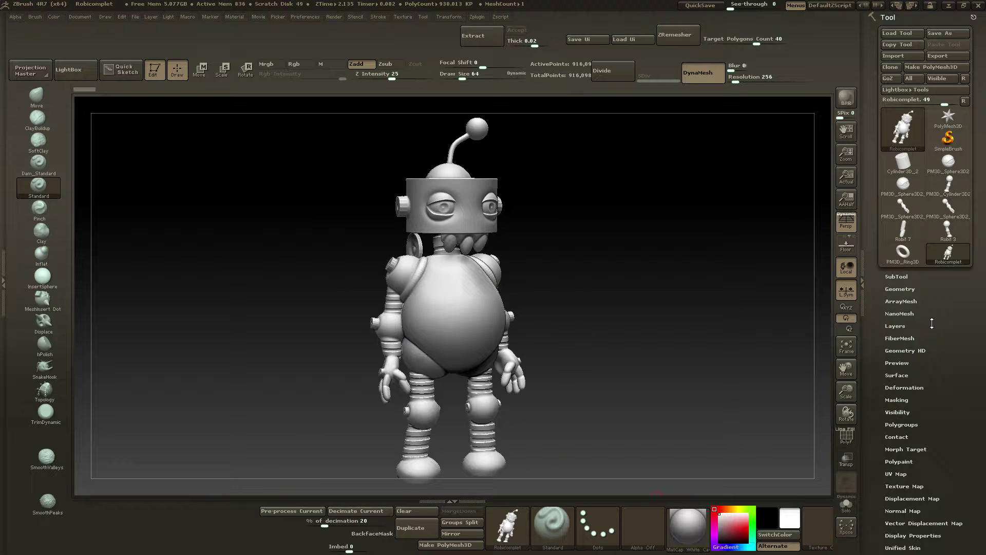
left_click(686, 519)
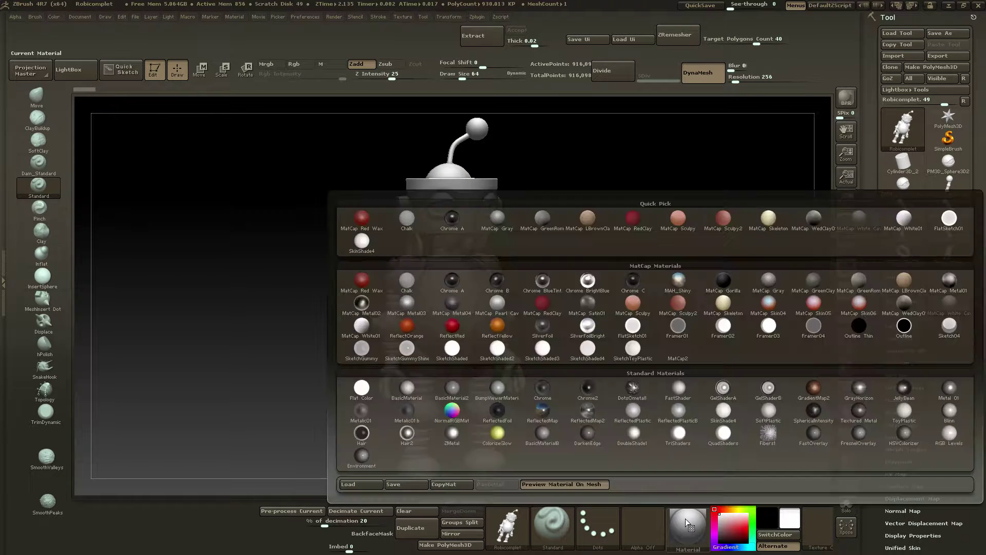
Try the SkinShade4 and ColorizeGlow materials, turning the robot between them.
left_click(727, 418)
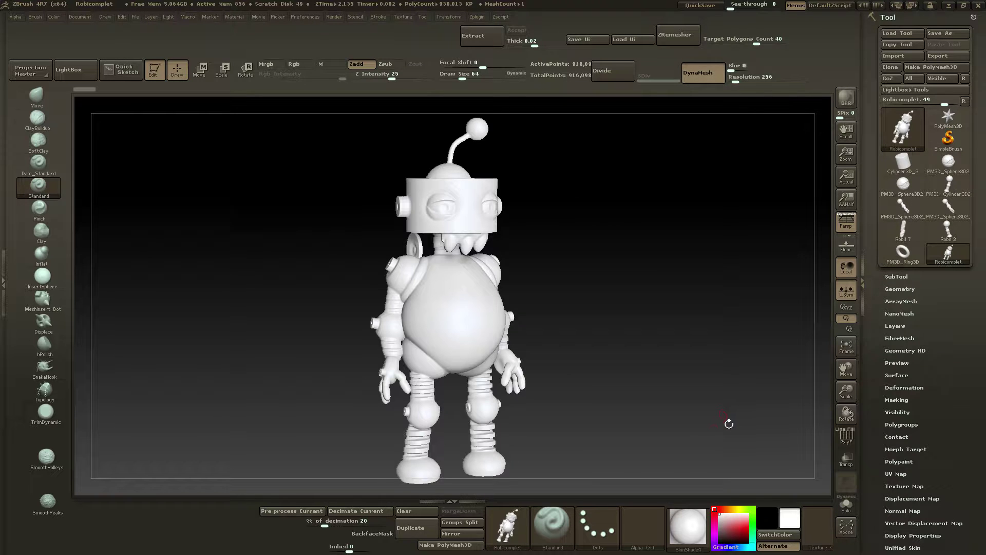
left_click_drag(561, 405, 556, 413)
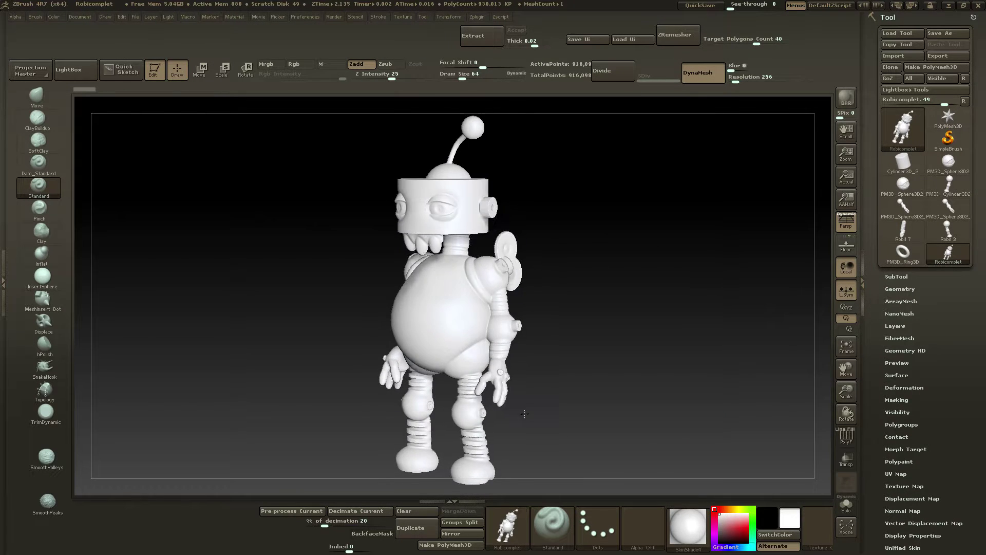
left_click(687, 525)
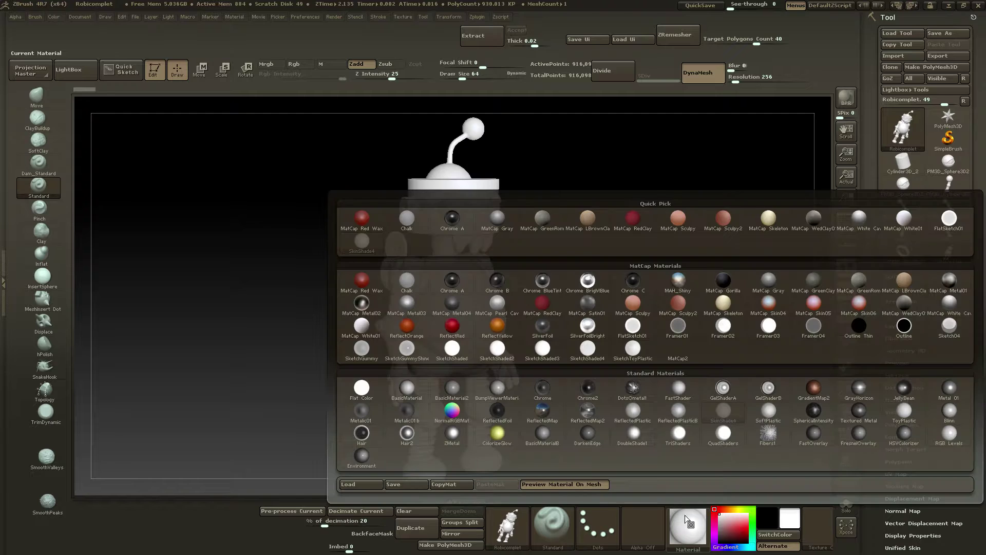
left_click(498, 431)
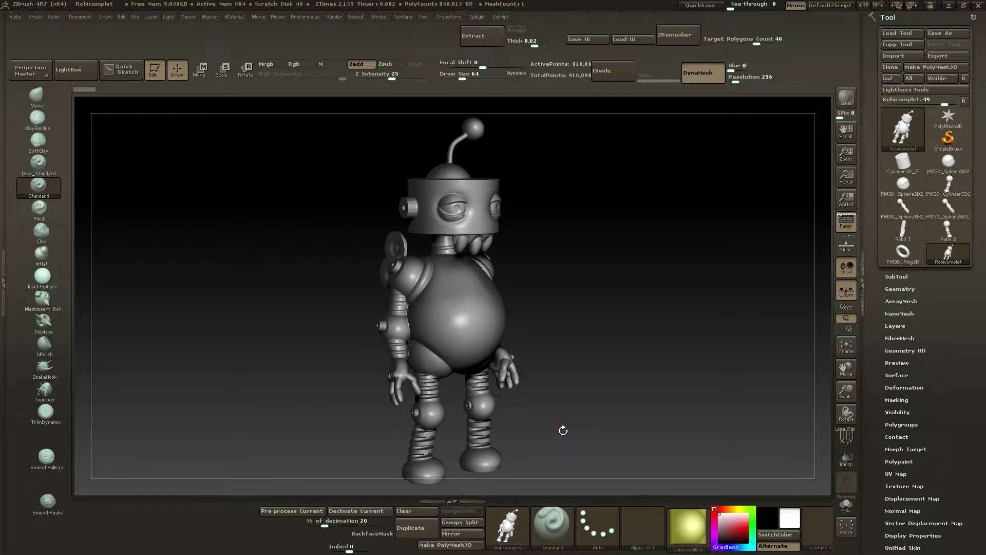
left_click_drag(588, 426, 591, 439)
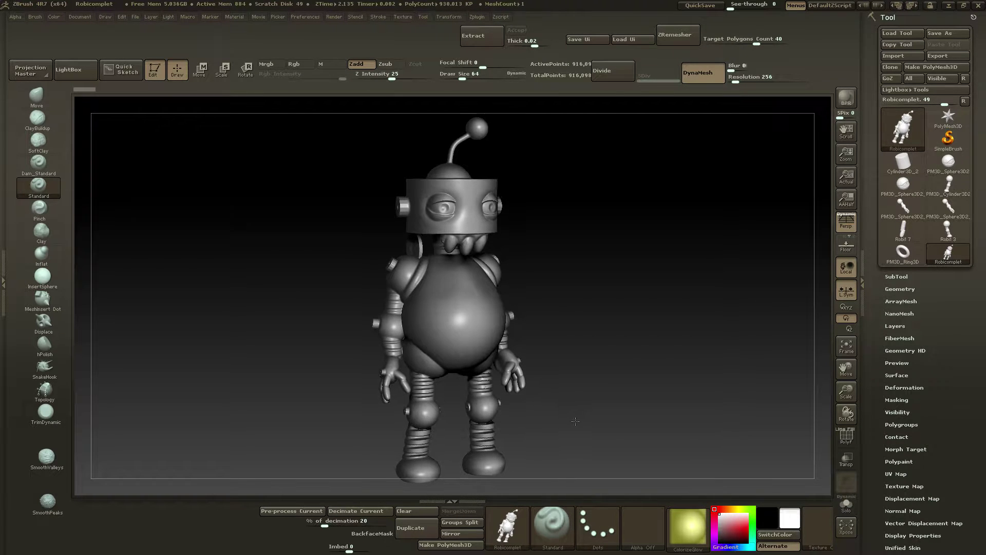
left_click(690, 528)
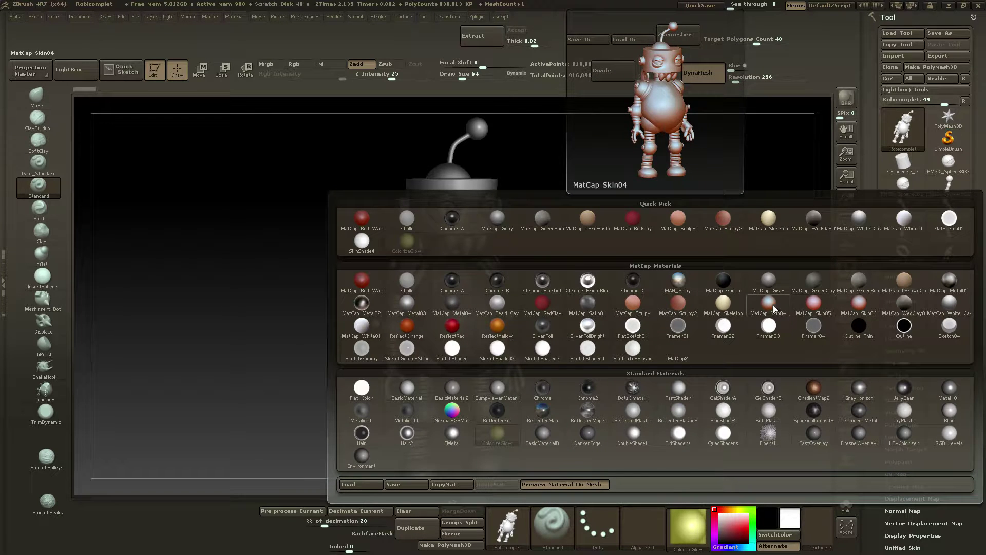
Compare MatCap Sculpy2, reflective ReflectedMap2 and dark Metalic01b on the rotating robot.
left_click(684, 304)
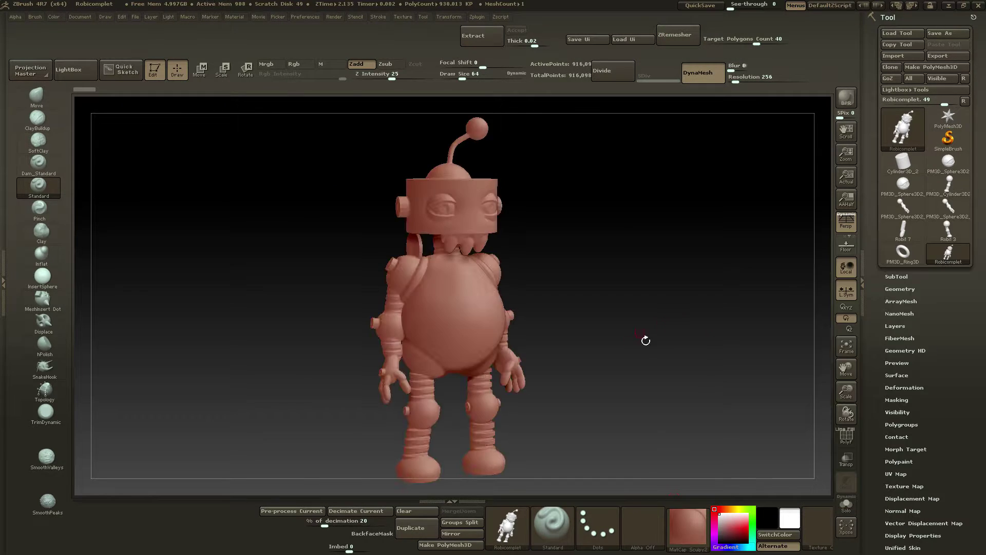
left_click_drag(615, 396, 680, 449)
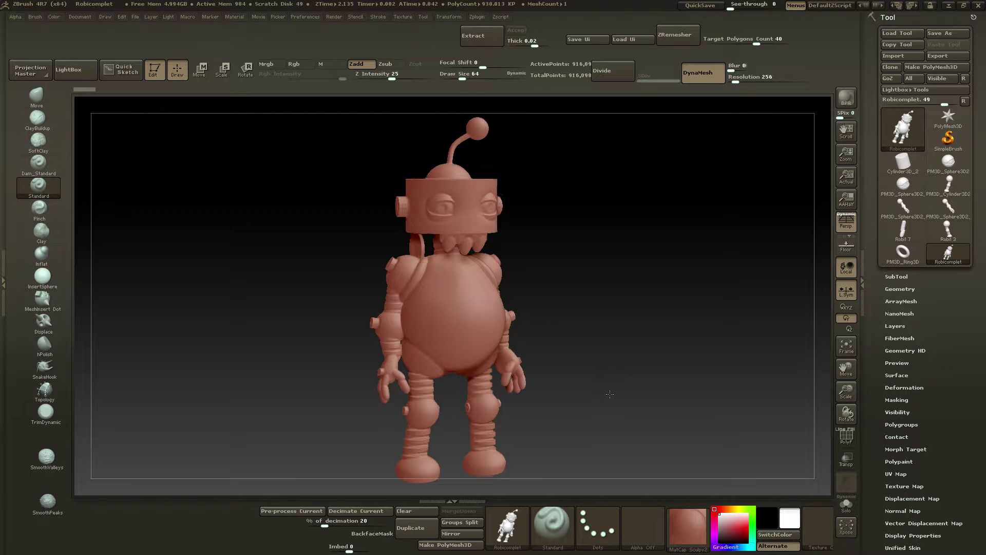
left_click(685, 531)
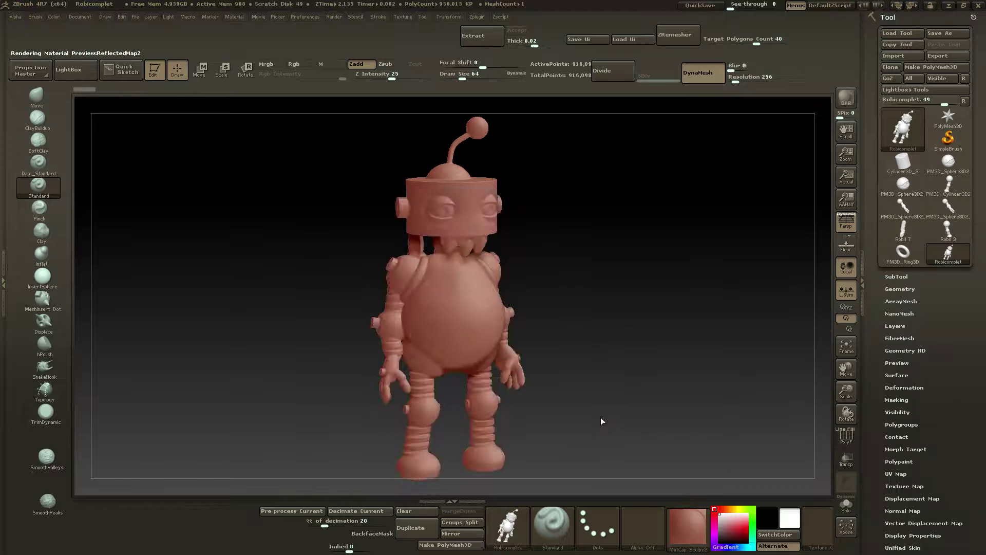
mouse_move(628, 431)
left_mouse_down()
mouse_move(621, 425)
mouse_move(661, 481)
left_mouse_up()
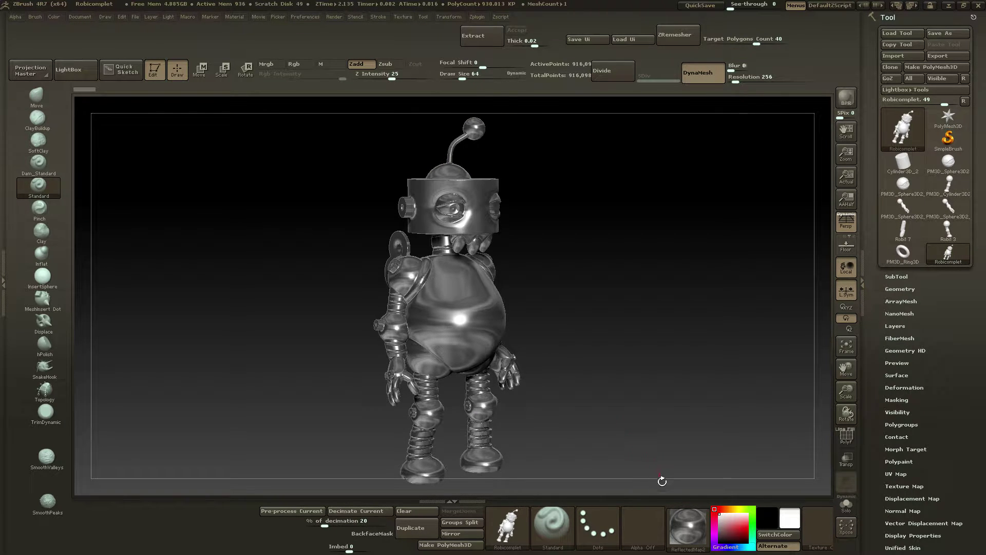
left_click(692, 523)
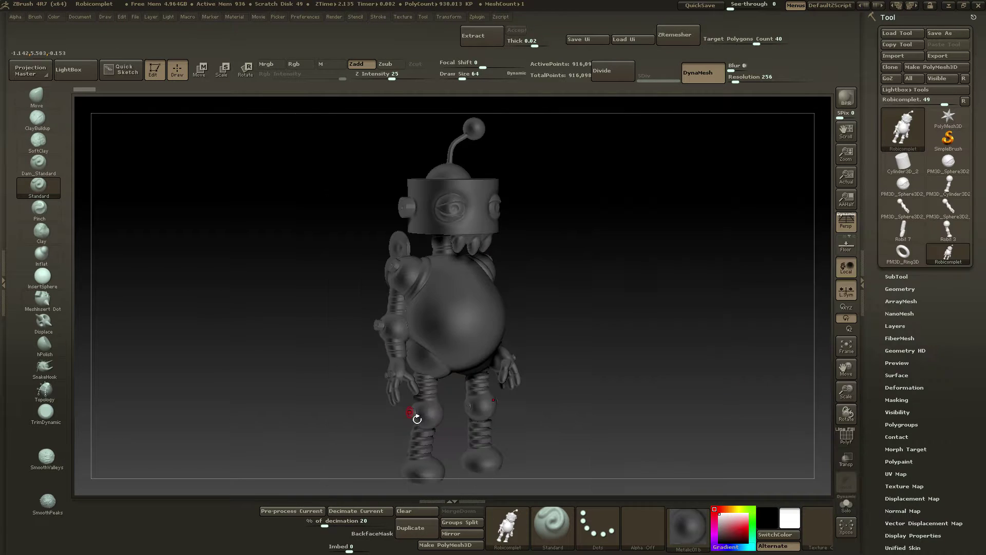
left_click(408, 415)
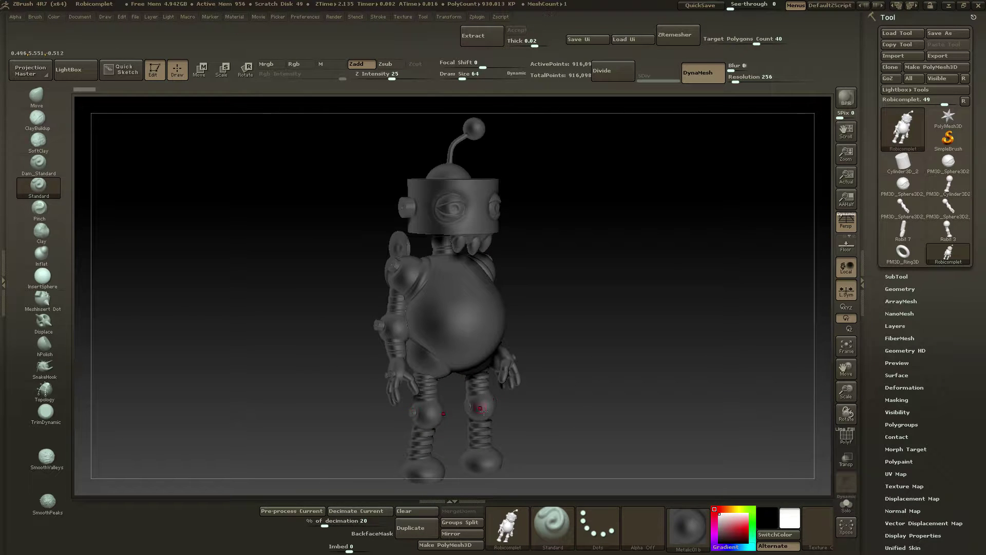
left_click_drag(576, 402, 586, 408)
left_click(693, 522)
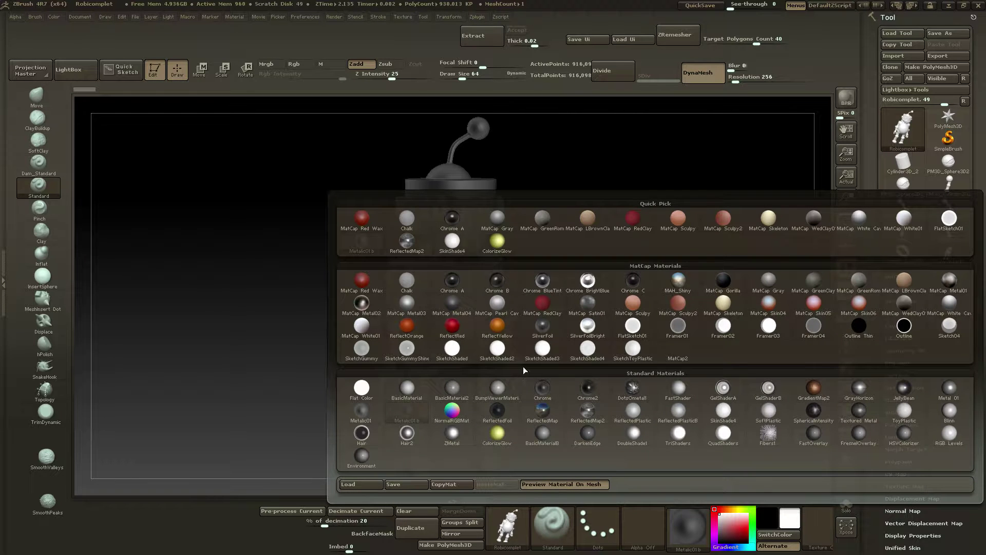
Try wood-grain GradientMap2, then apply white RGB Levels showing the wind-up key.
left_click(816, 389)
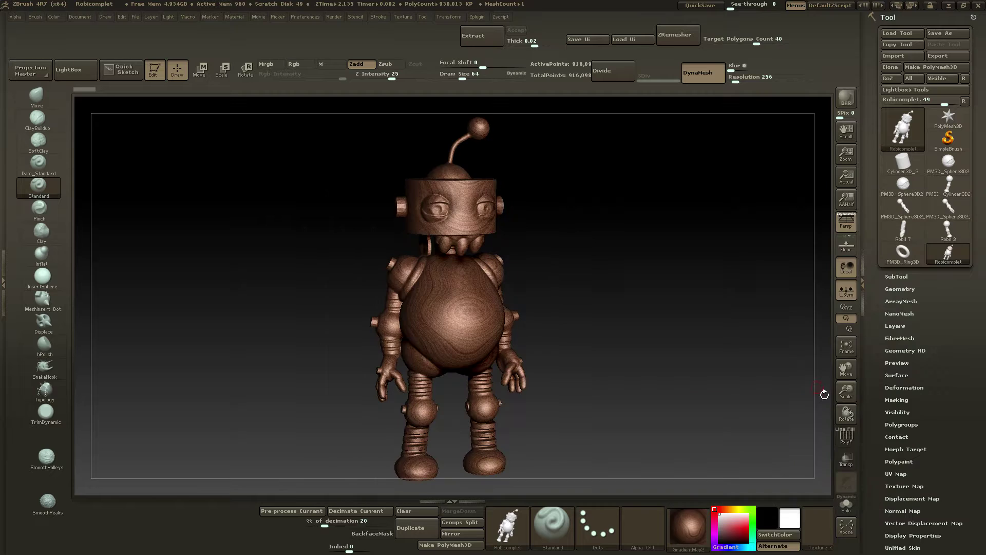
mouse_move(565, 393)
left_mouse_down()
mouse_move(596, 389)
mouse_move(585, 394)
left_mouse_up()
left_click(691, 517)
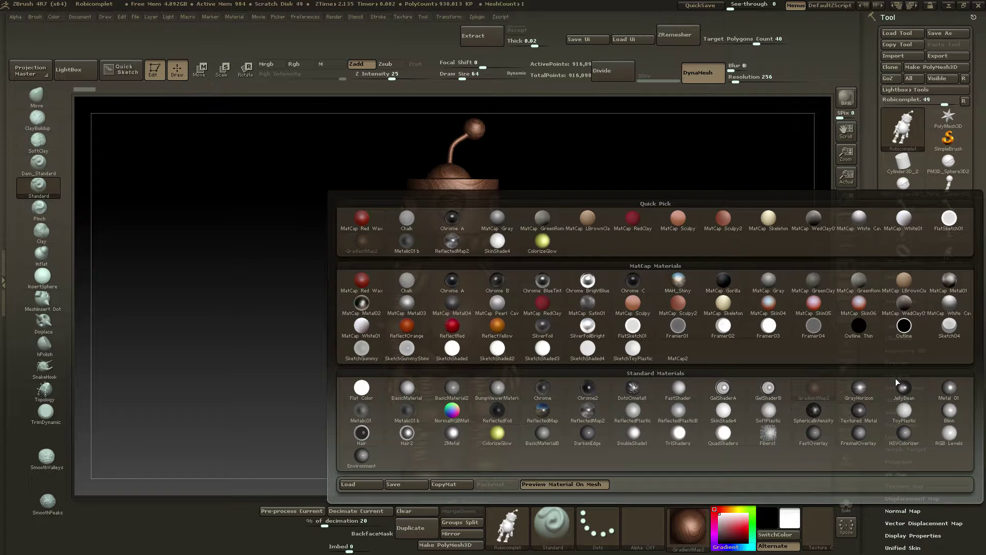
left_click(941, 443)
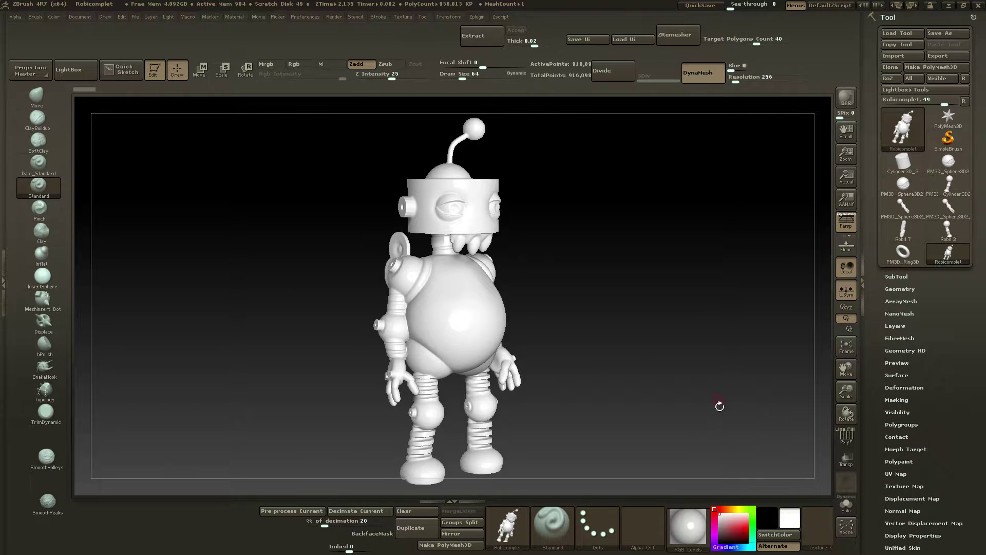
mouse_move(568, 385)
left_mouse_down()
mouse_move(519, 386)
mouse_move(601, 376)
mouse_move(569, 386)
left_mouse_up()
left_click(686, 520)
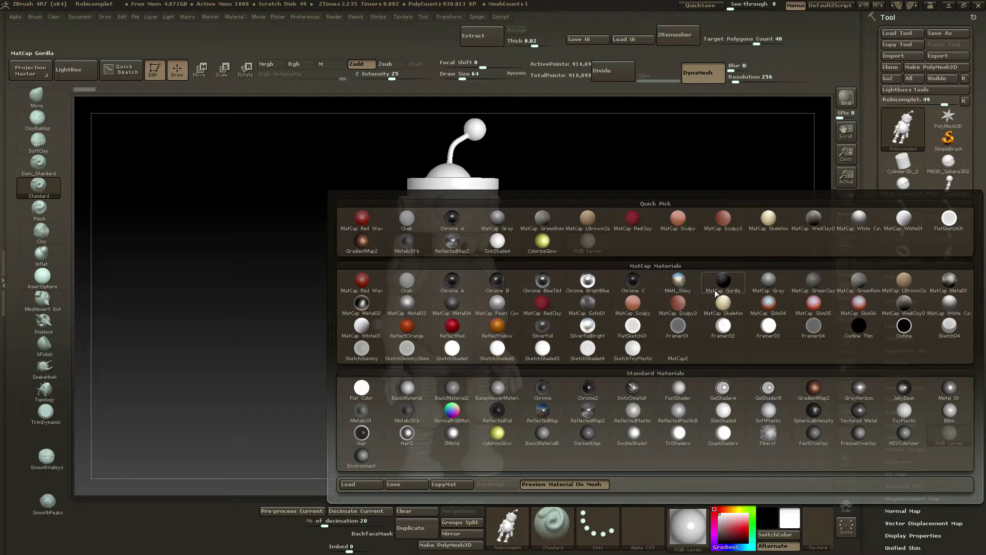
Preview the robot in pink MatCap Skin05, then shiny Chrome BrightBlue.
left_click(819, 307)
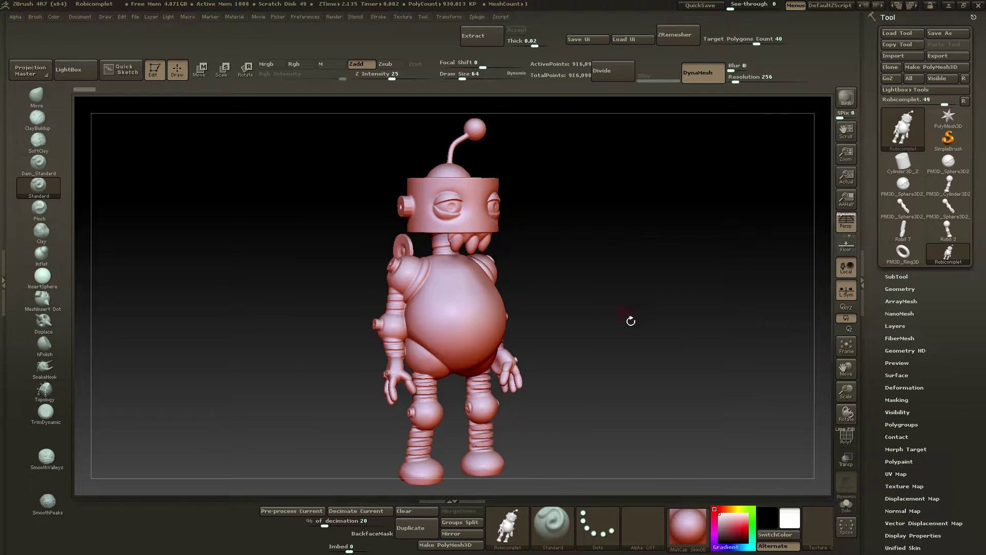
left_click_drag(614, 362, 606, 366, "shift")
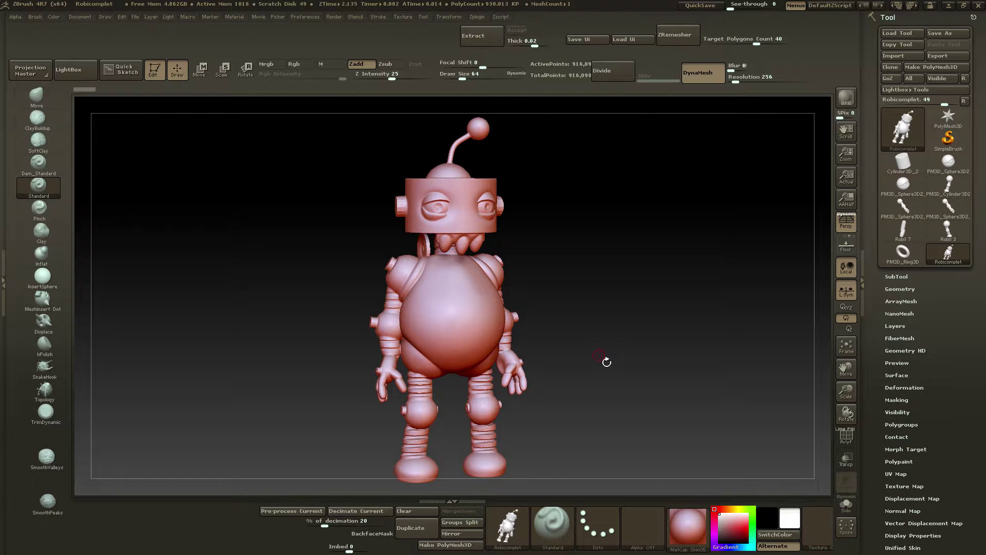
left_click(689, 522)
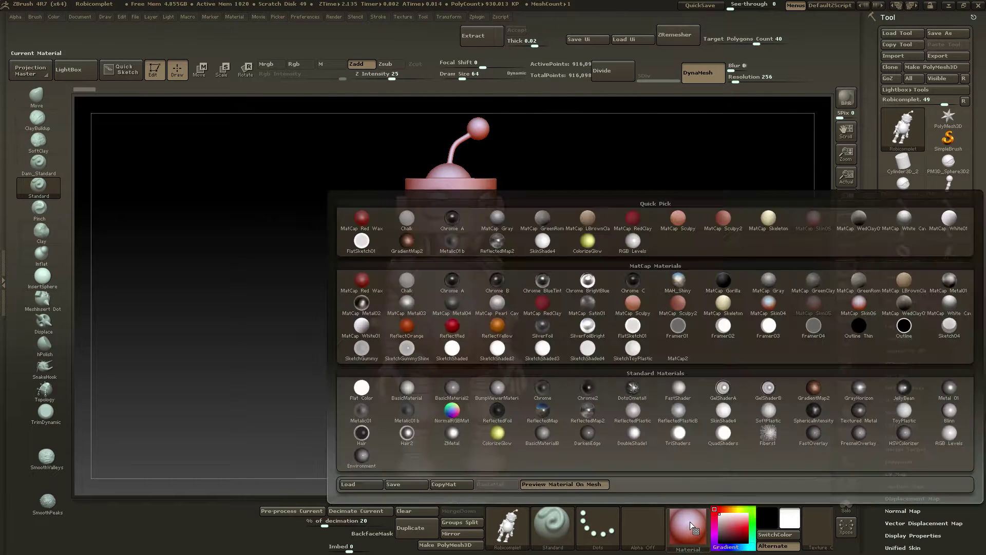
left_click(587, 280)
mouse_move(611, 366)
left_mouse_down()
mouse_move(600, 352)
mouse_move(621, 374)
left_mouse_up()
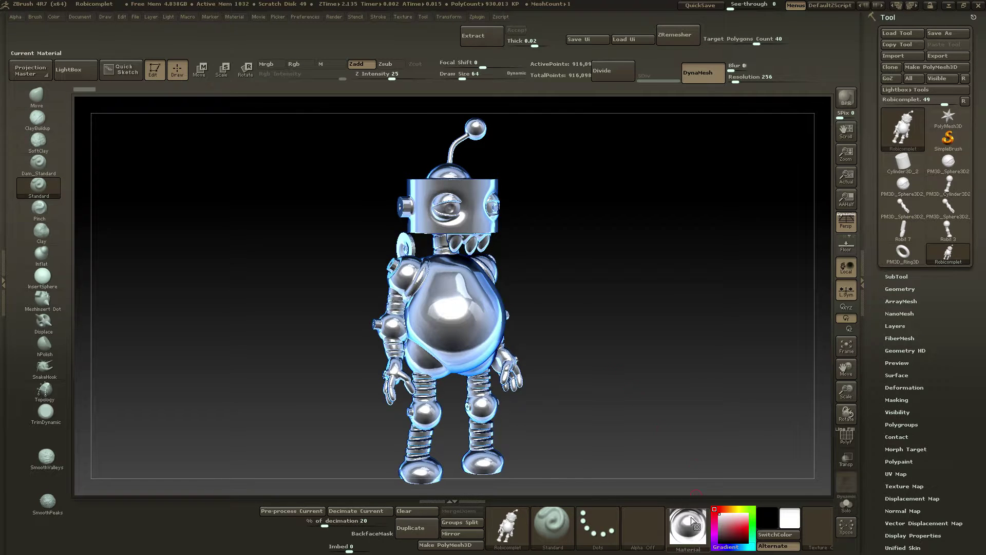
Apply the grey Chalk material and zoom in on the head and torso.
left_click(692, 517)
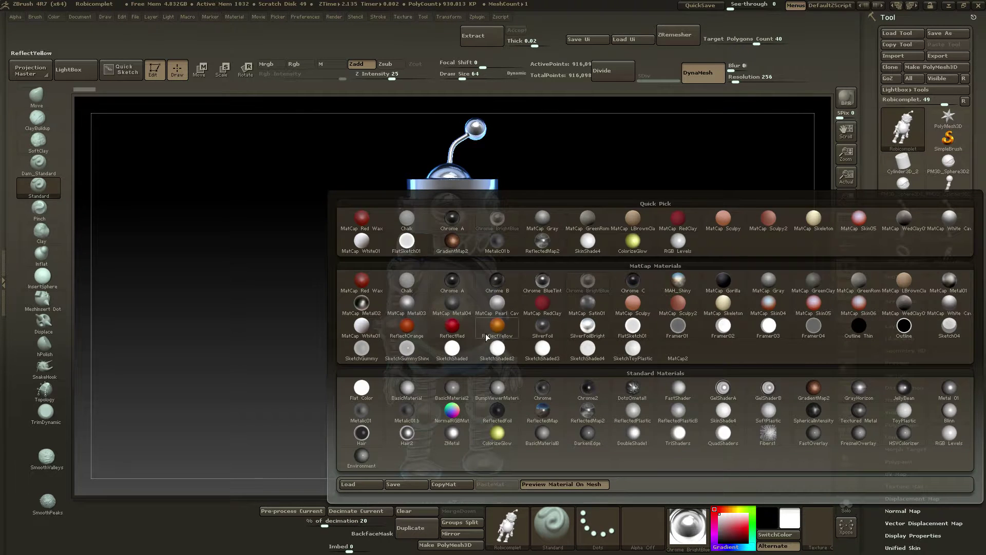
left_click(411, 279)
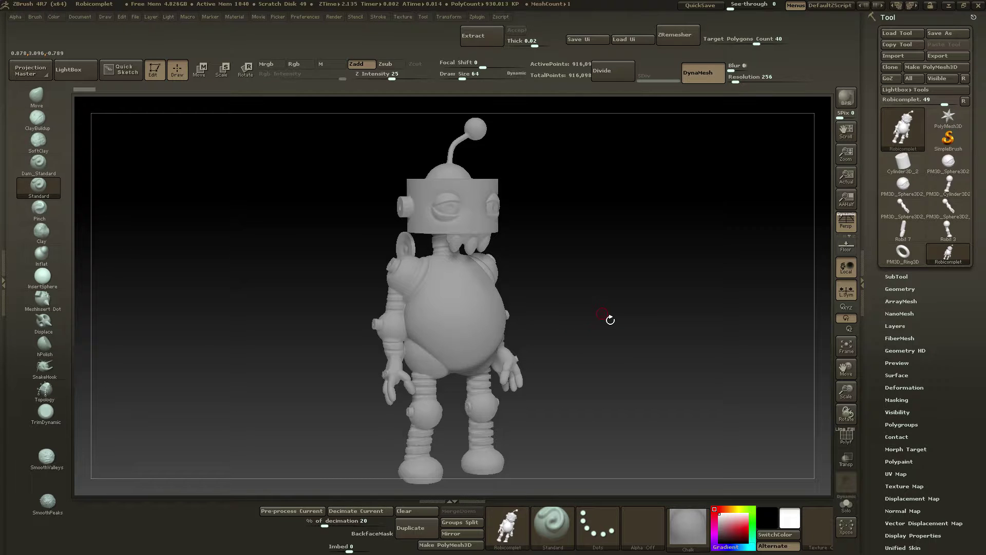
left_click_drag(581, 306, 584, 310)
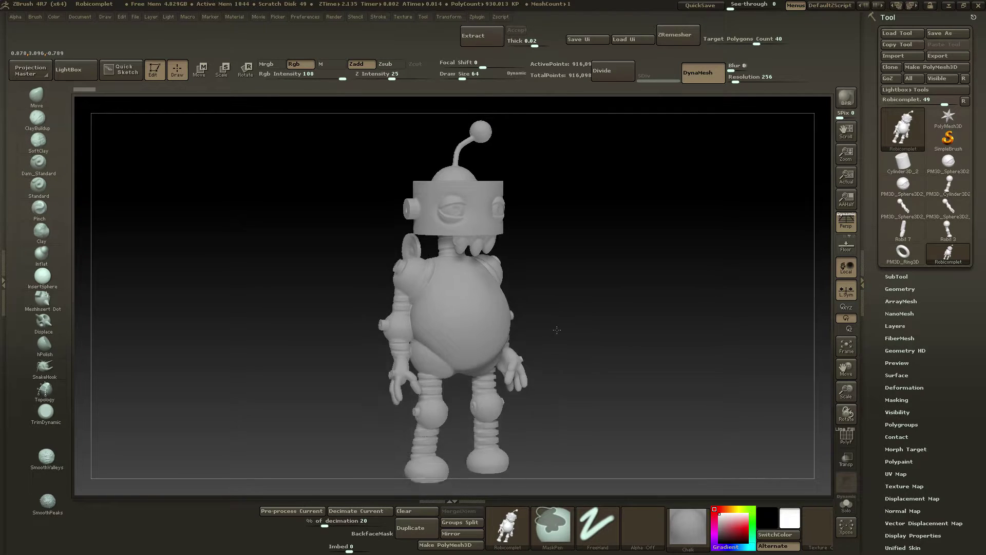
mouse_move(583, 311)
left_mouse_down()
mouse_move(662, 302)
mouse_move(661, 310)
left_mouse_up()
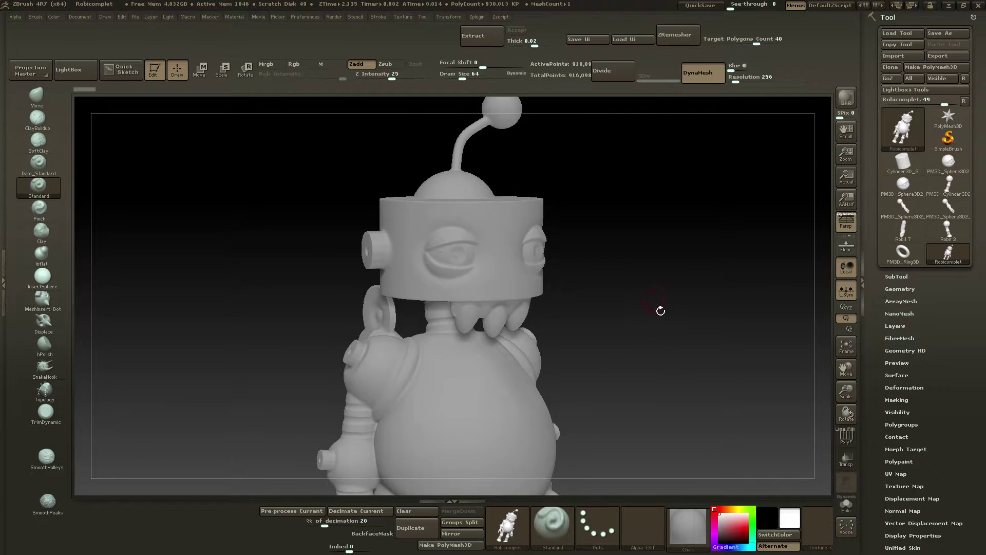
Centre the view on the head and shade the robot in MatCap White01.
mouse_move(627, 403)
left_mouse_down("alt")
mouse_move(627, 347)
mouse_move(605, 356)
mouse_move(649, 428)
left_mouse_up("alt")
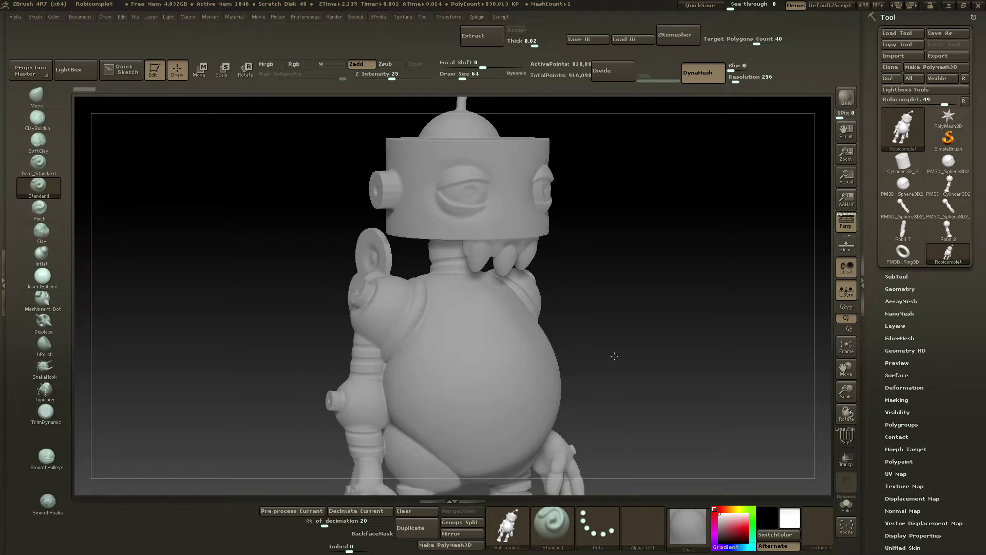
left_click(698, 531)
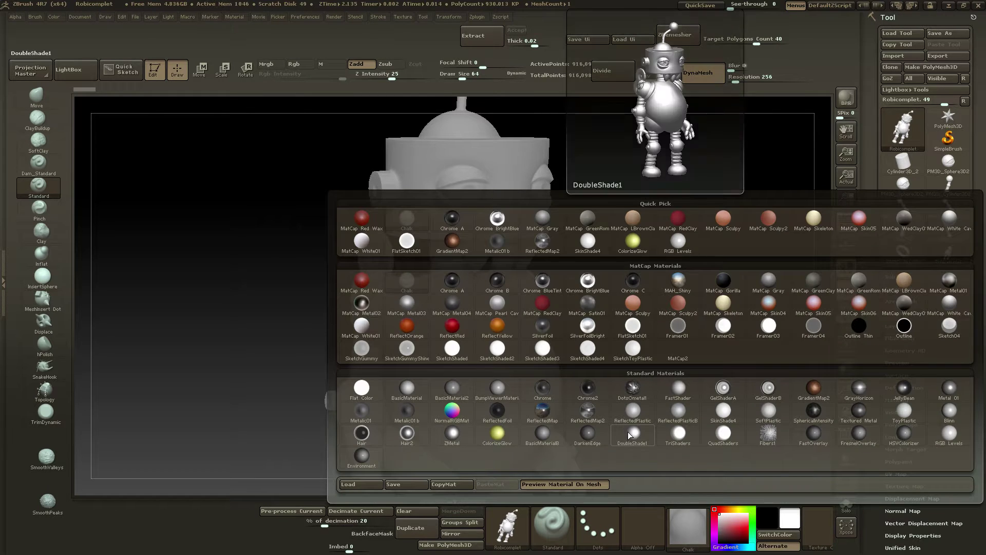
left_click(633, 436)
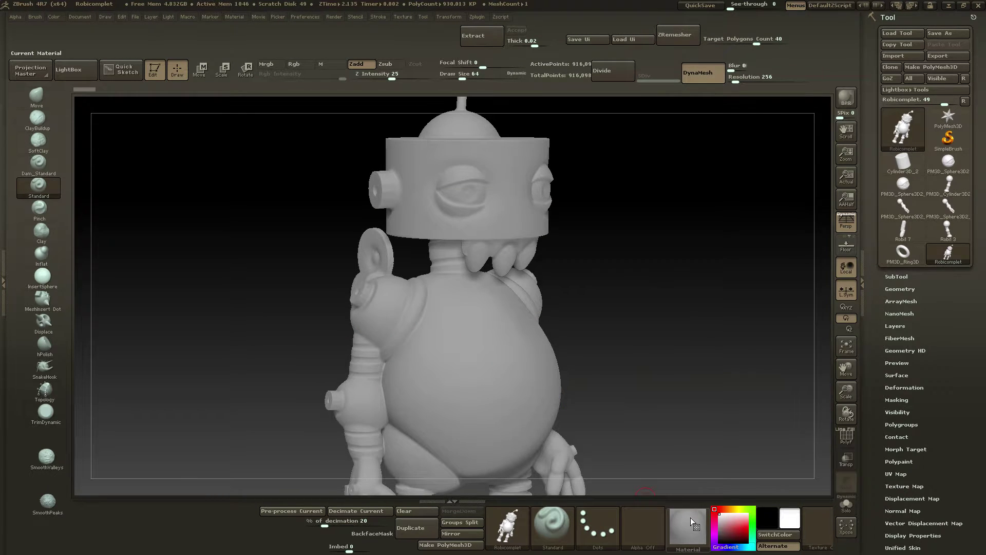
left_click(691, 517)
left_click(366, 327)
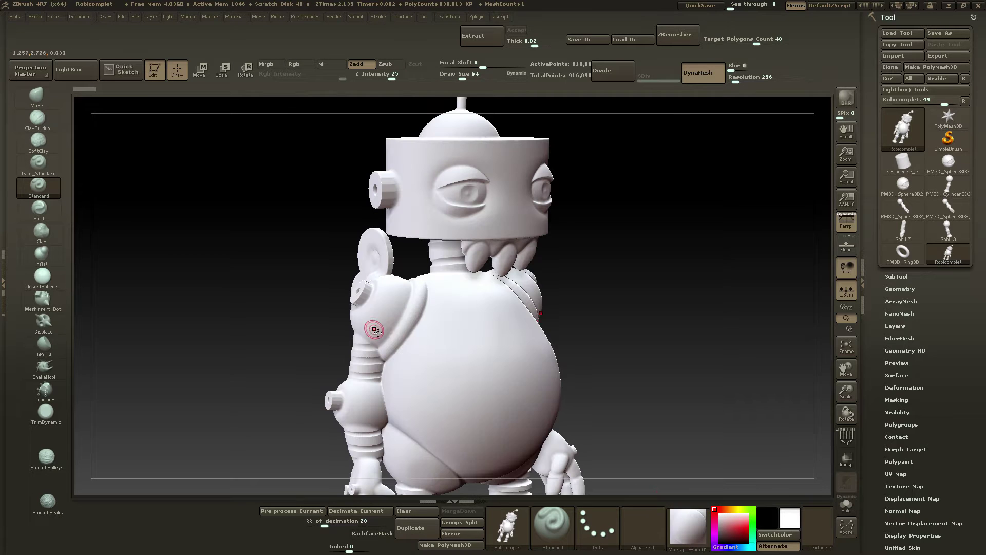
Apply the cream MatCap Skeleton material and turn the robot to a front view.
mouse_move(598, 380)
left_mouse_down()
mouse_move(645, 379)
mouse_move(590, 379)
left_mouse_up()
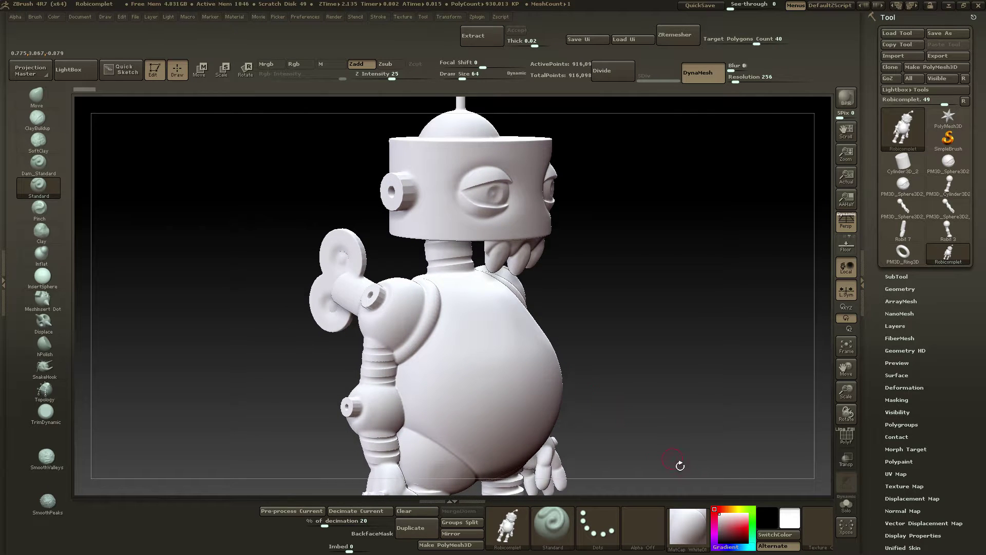
left_click(685, 526)
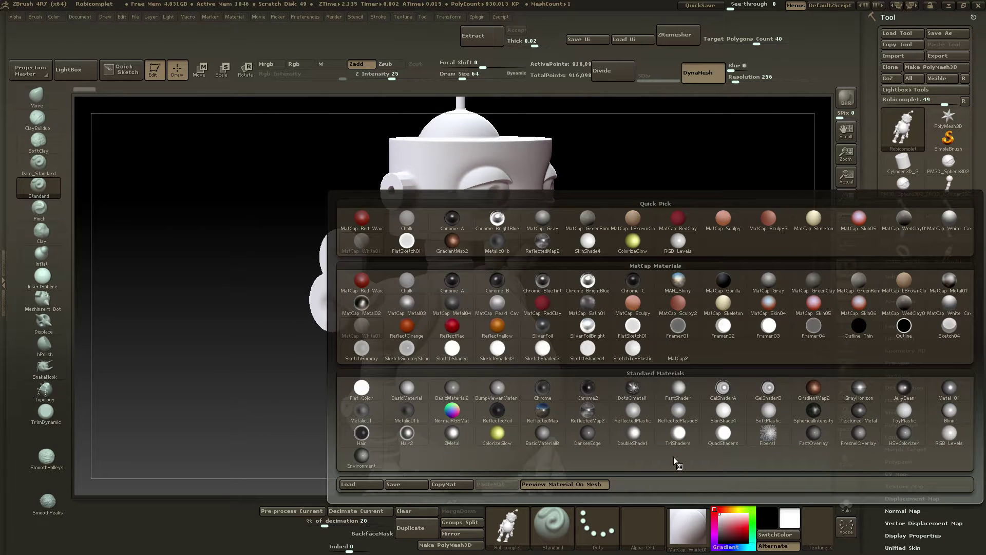
left_click(723, 304)
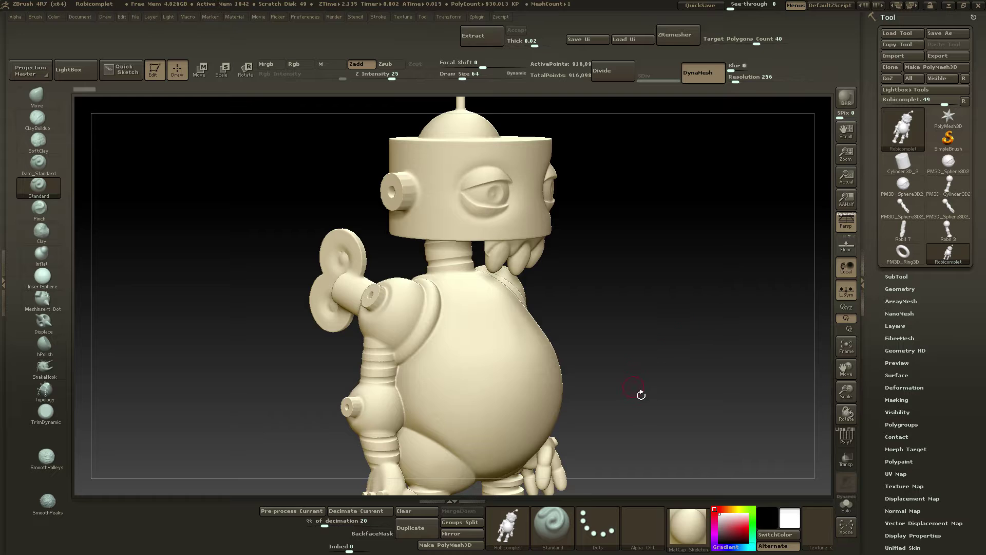
mouse_move(634, 407)
left_mouse_down()
mouse_move(593, 405)
mouse_move(616, 451)
mouse_move(621, 405)
left_mouse_up()
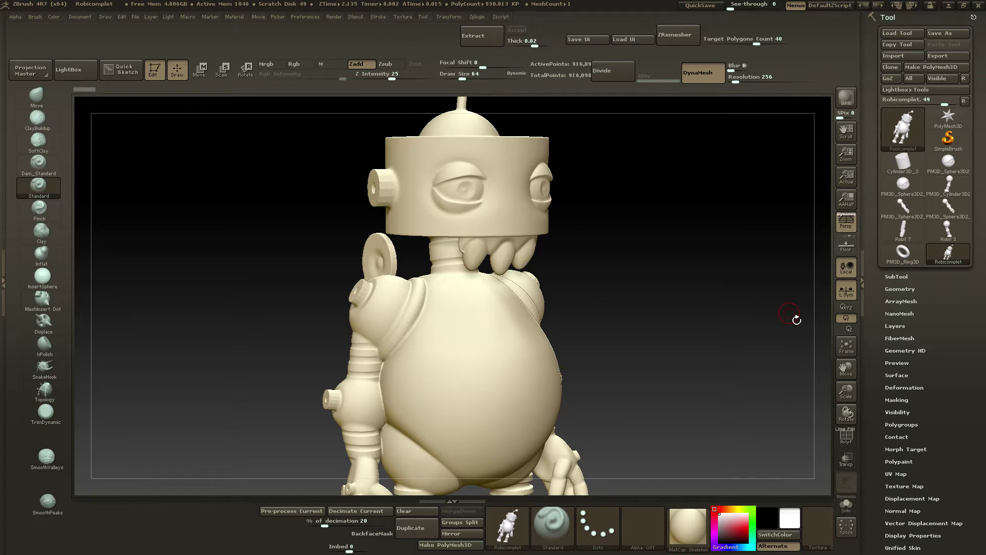
key("shift+f")
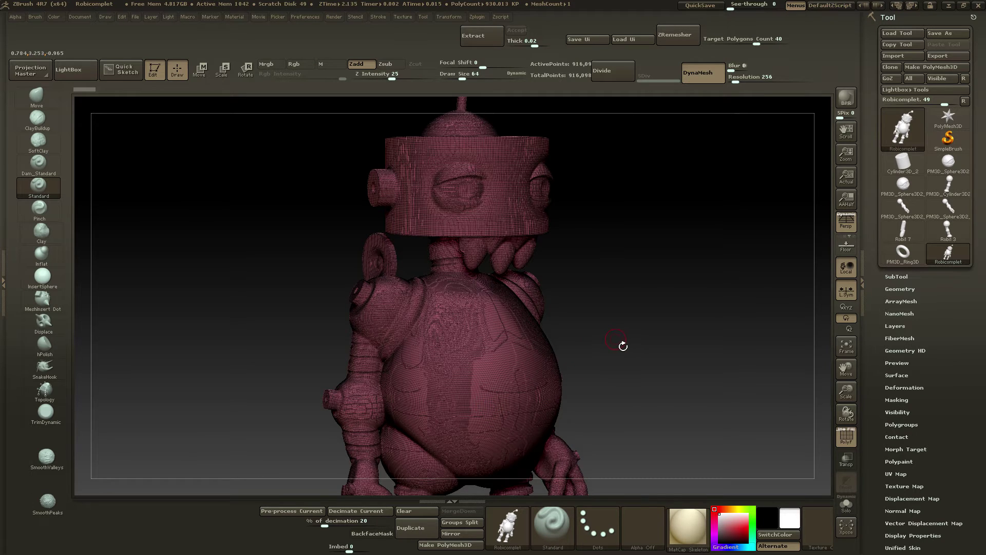
left_click_drag(636, 343, 617, 351)
key("shift+f")
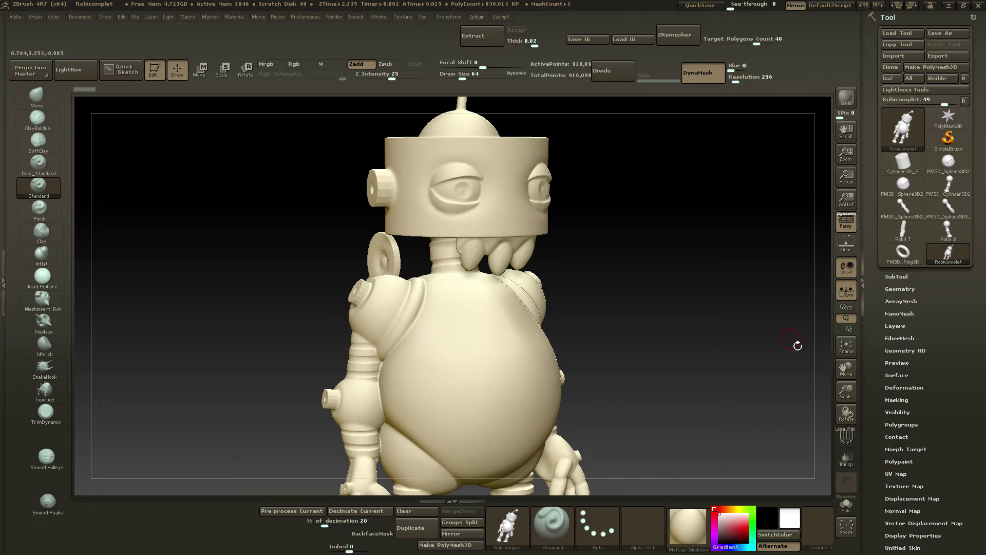